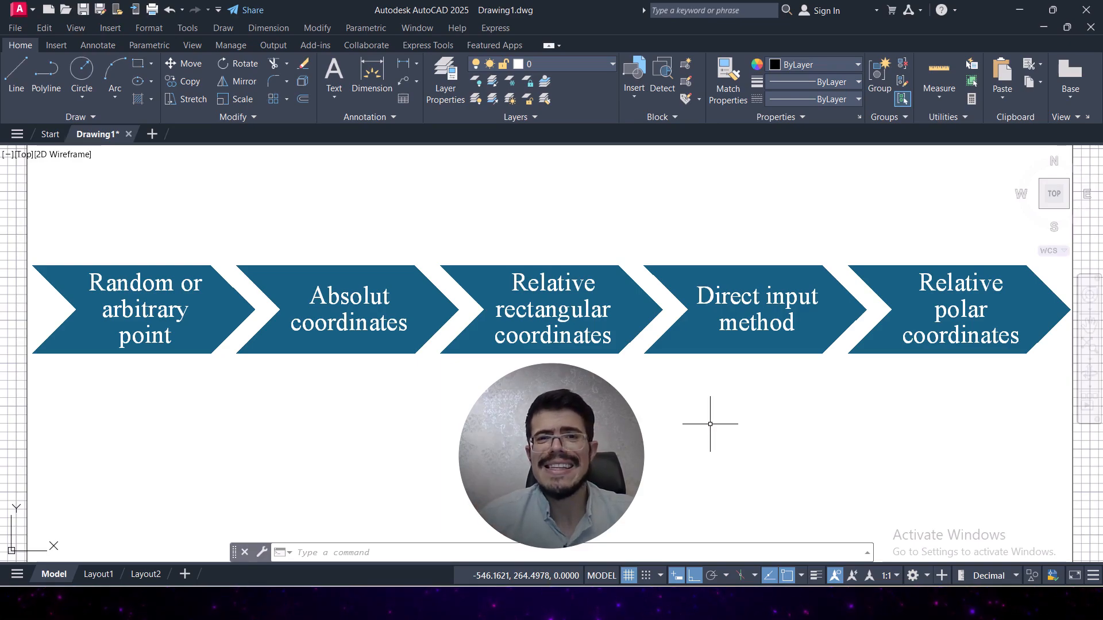
Start a line at absolute coordinates 5,5 in the empty area around the drawing origin.
scroll(710, 425, "down", 4)
middle_click_drag(911, 487, 632, 322)
middle_click_drag(919, 458, 733, 377)
scroll(727, 380, "up", 2)
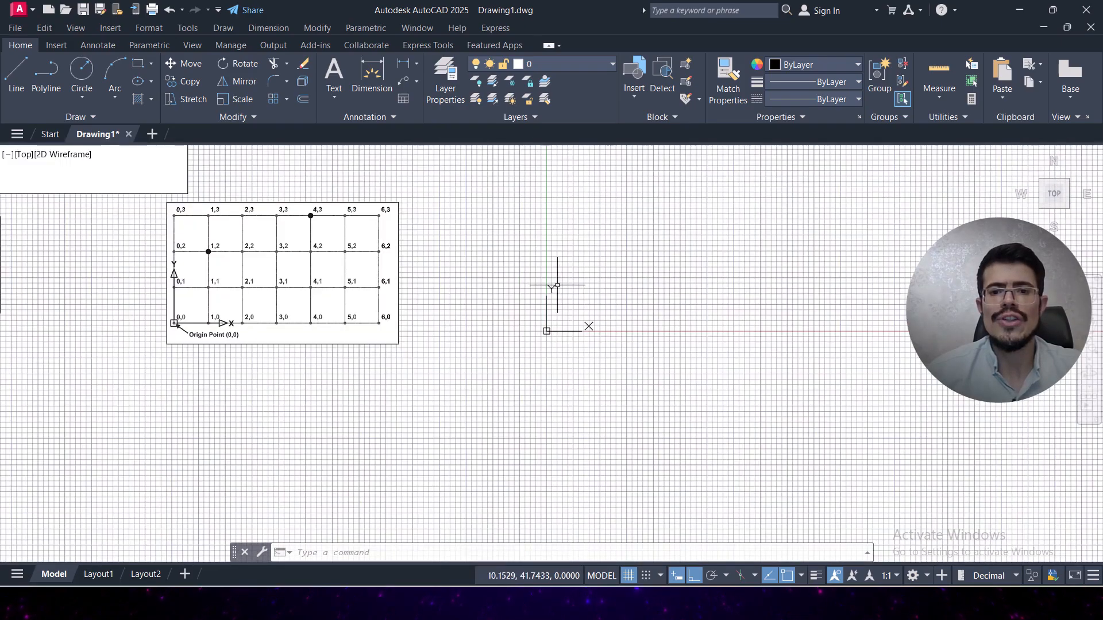
scroll(560, 286, "up", 2)
scroll(539, 370, "up", 4)
scroll(499, 261, "up", 4)
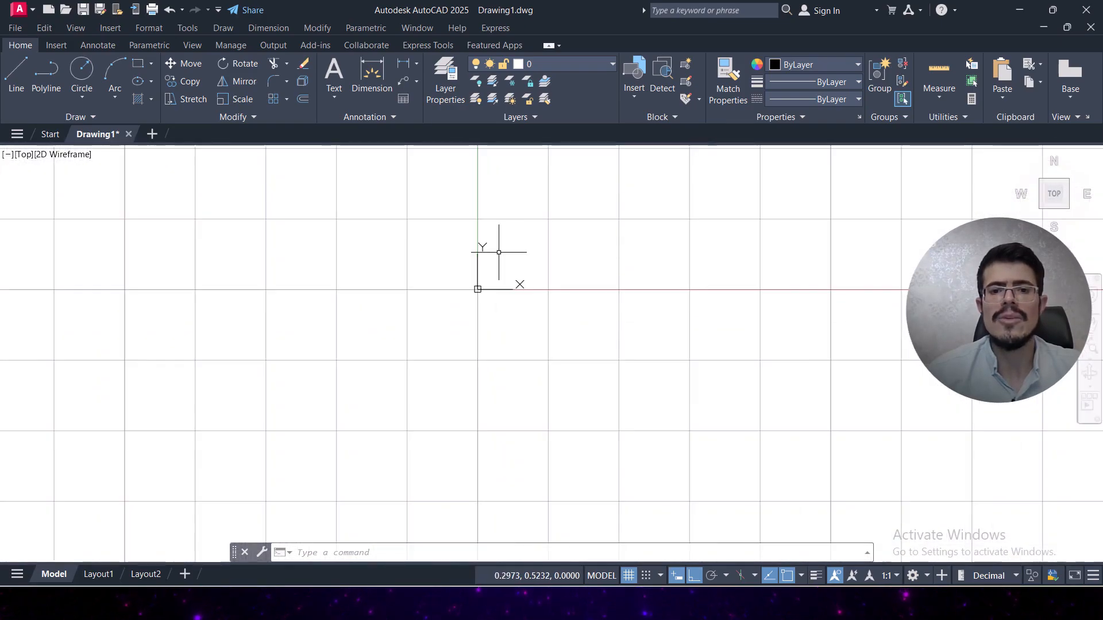
middle_click_drag(496, 270, 300, 422)
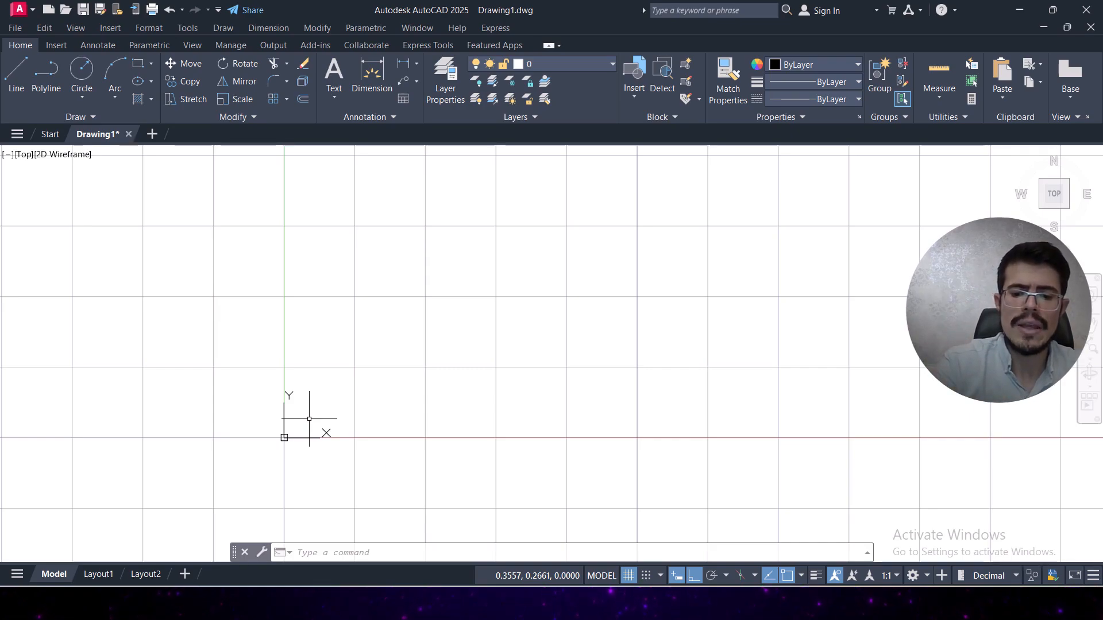
type("ne")
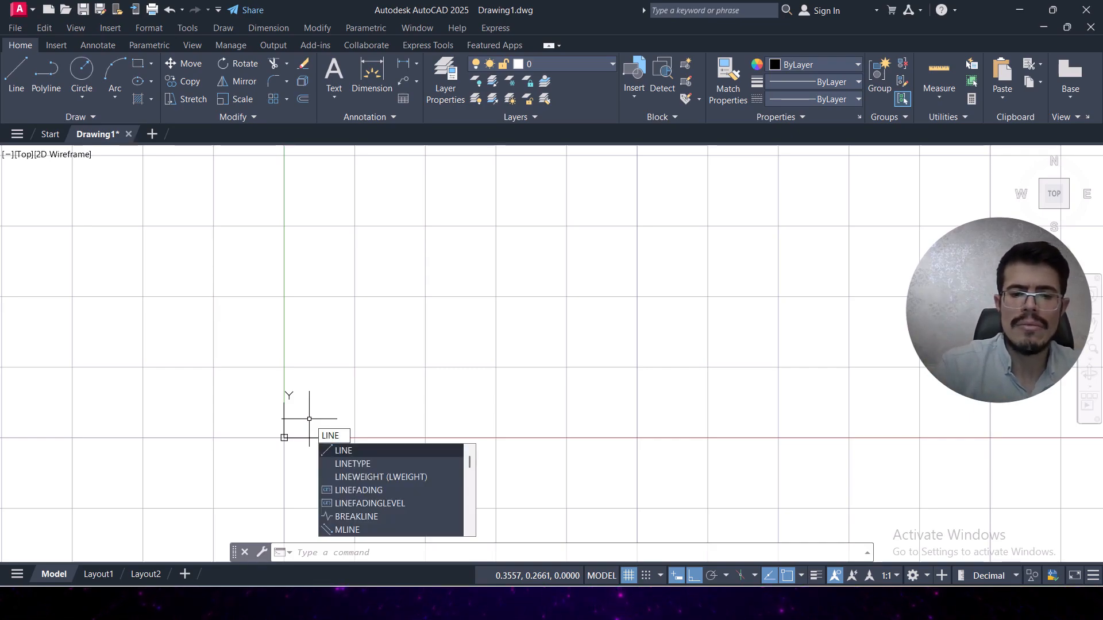
key("Return")
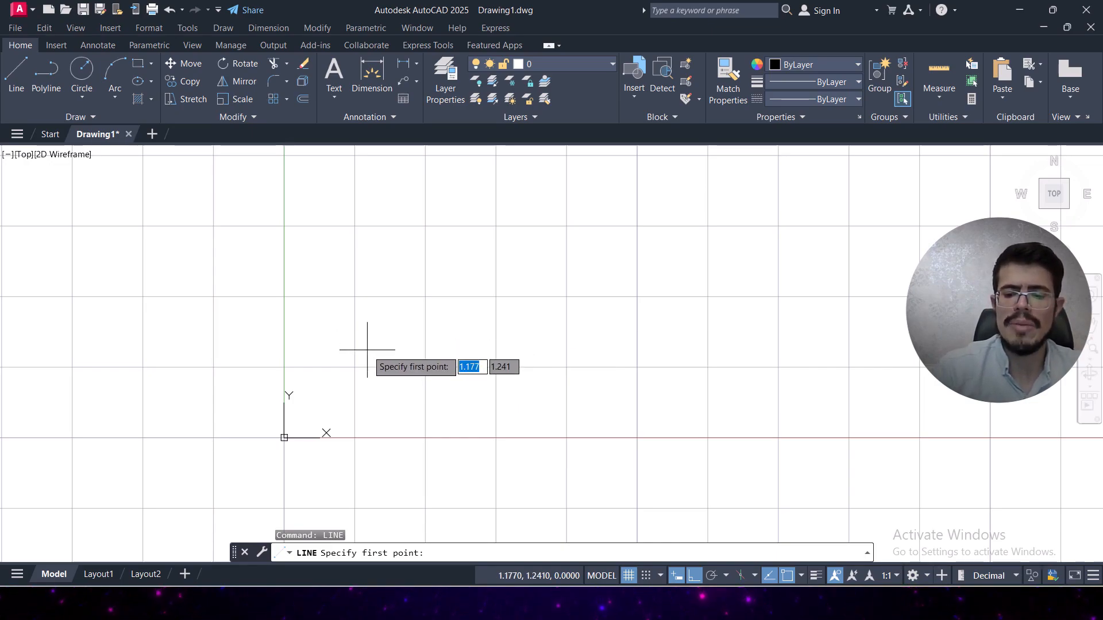
type("5")
key("Tab")
type("5")
key("Return")
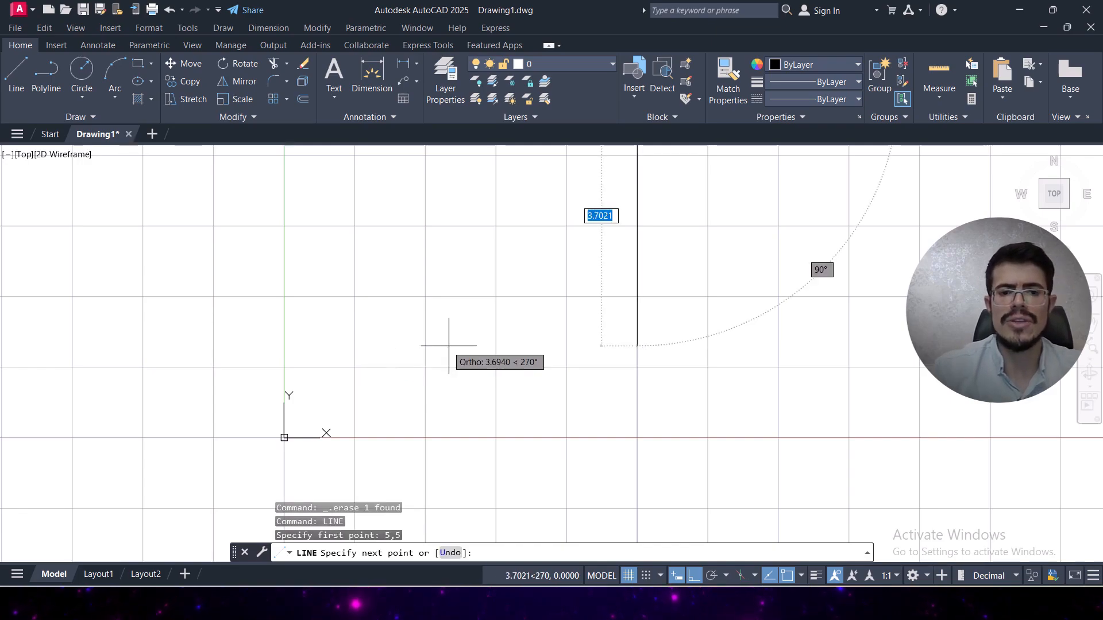
Turn Ortho mode off and draw the first line segment 5 units long at 45°.
scroll(517, 339, "down", 3)
middle_click_drag(564, 303, 576, 343)
scroll(575, 267, "down", 2)
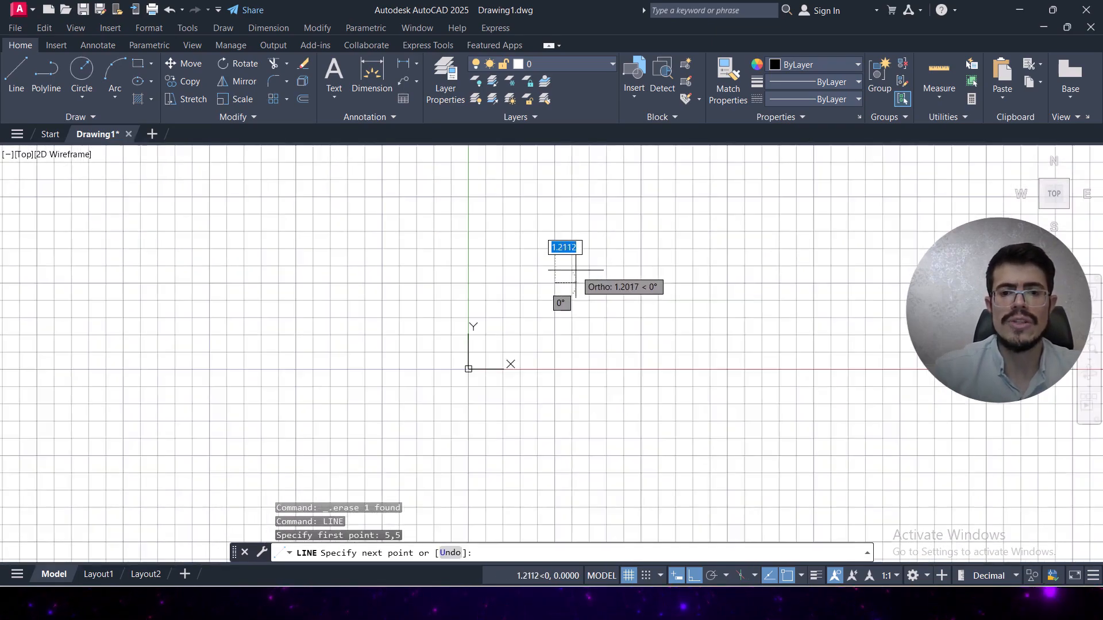
scroll(576, 270, "up", 4)
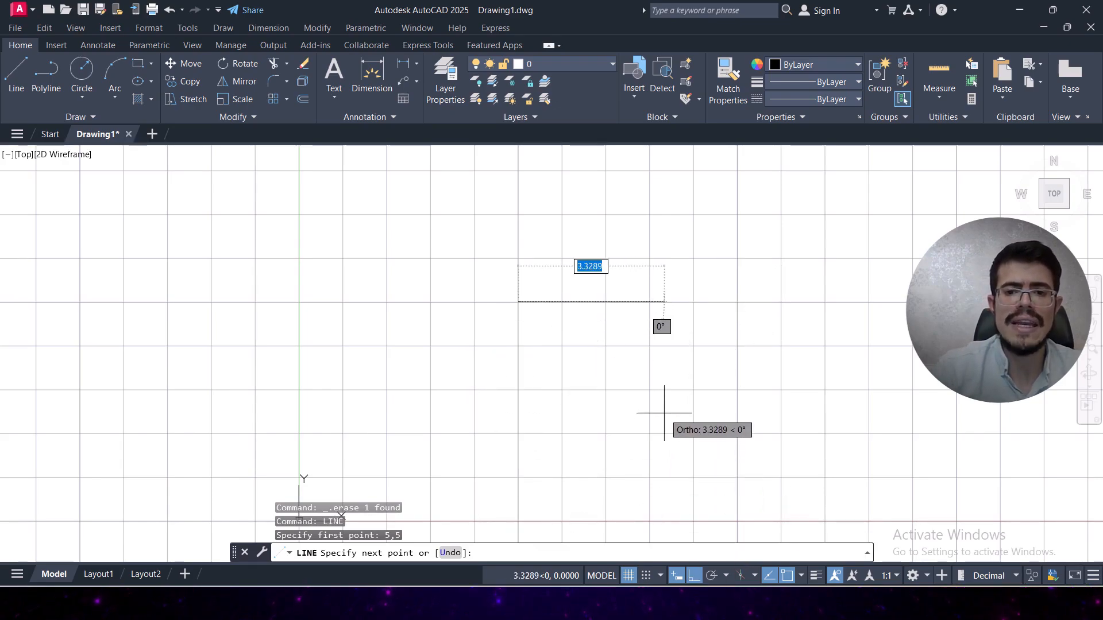
key("F8")
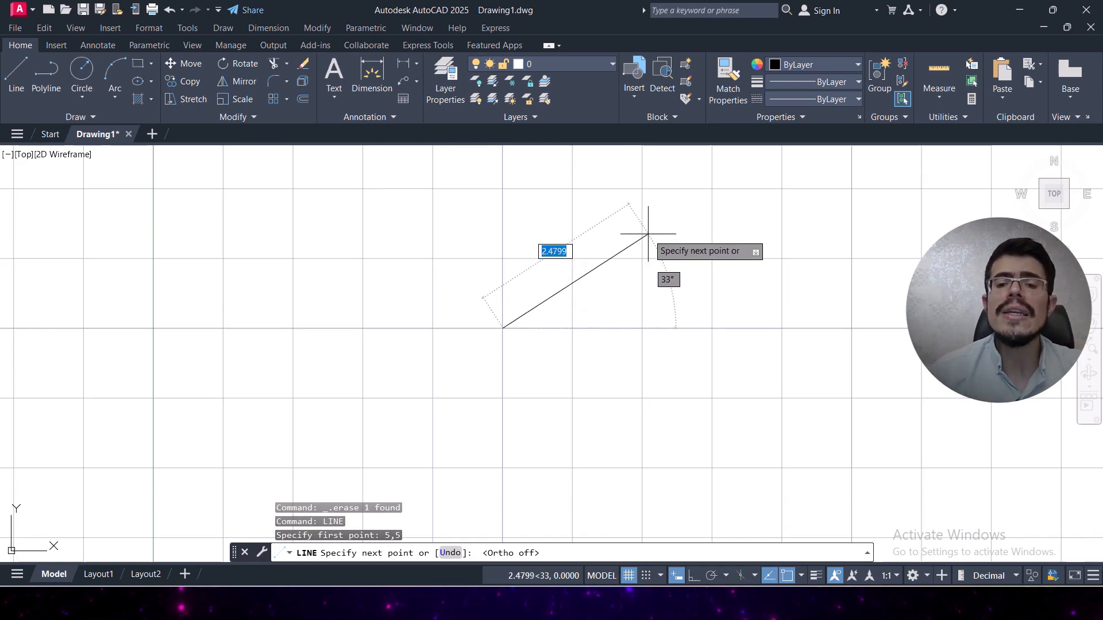
middle_click_drag(648, 234, 507, 283)
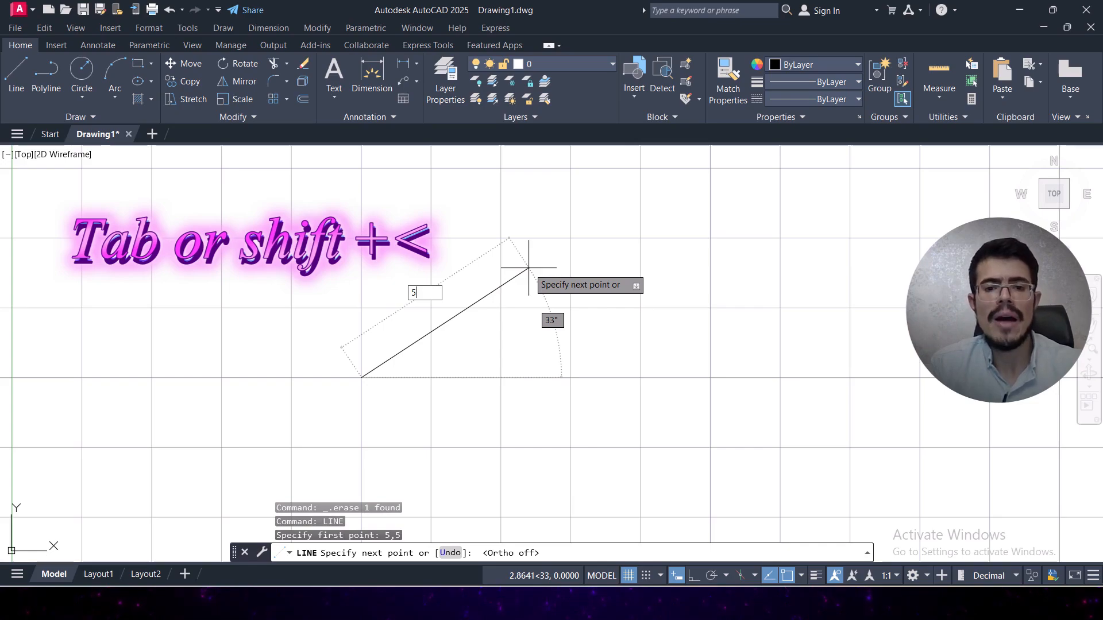
key("Tab")
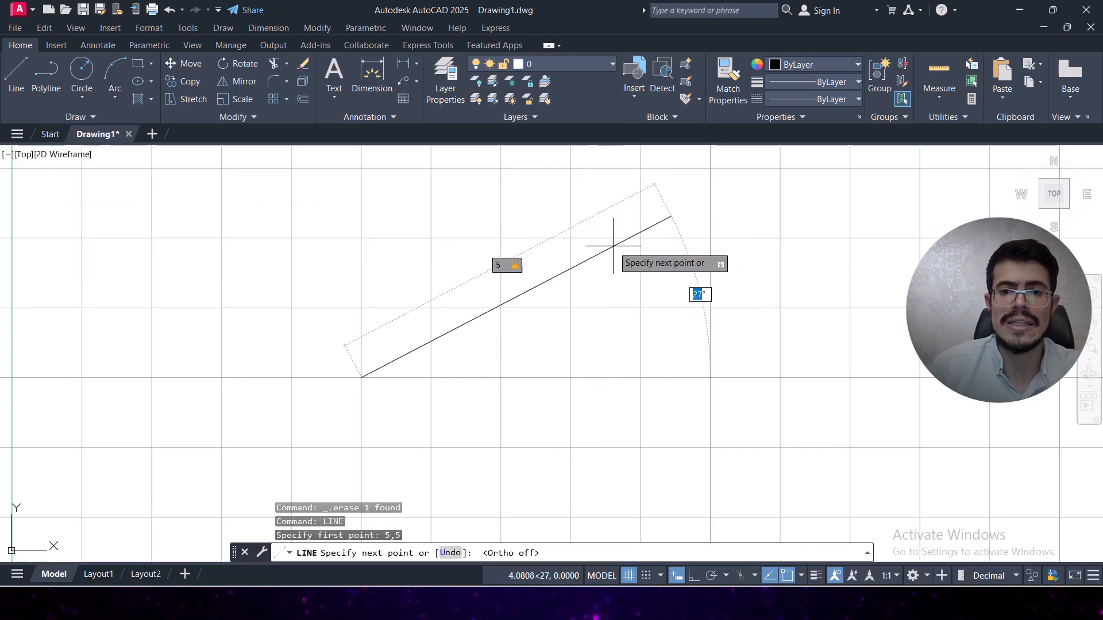
middle_click_drag(617, 243, 420, 317)
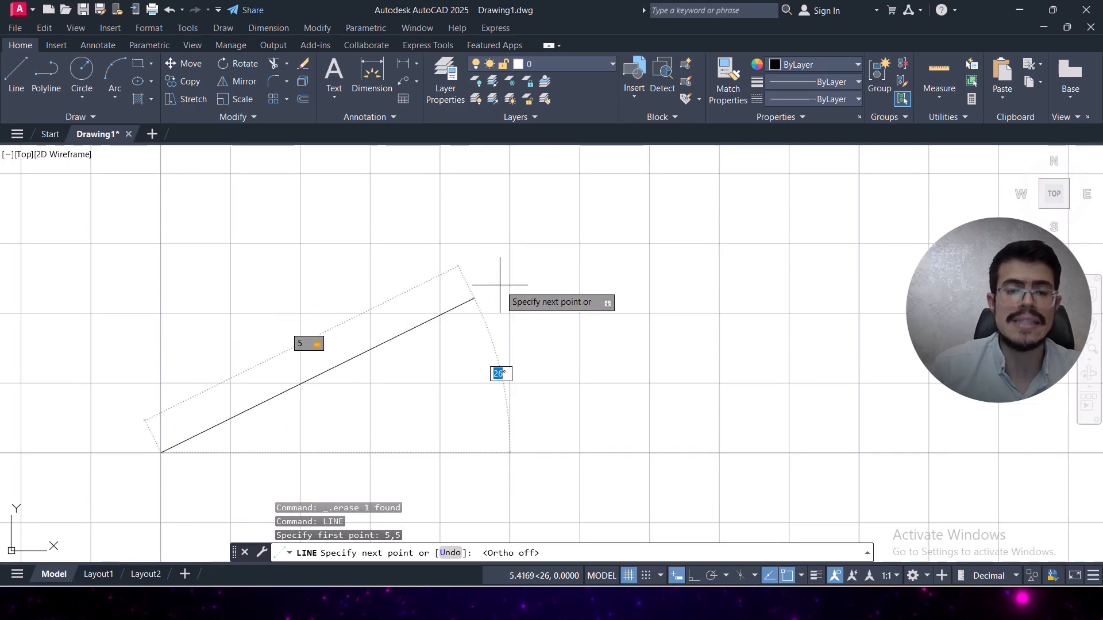
middle_click_drag(487, 315, 629, 261)
scroll(629, 262, "down", 2)
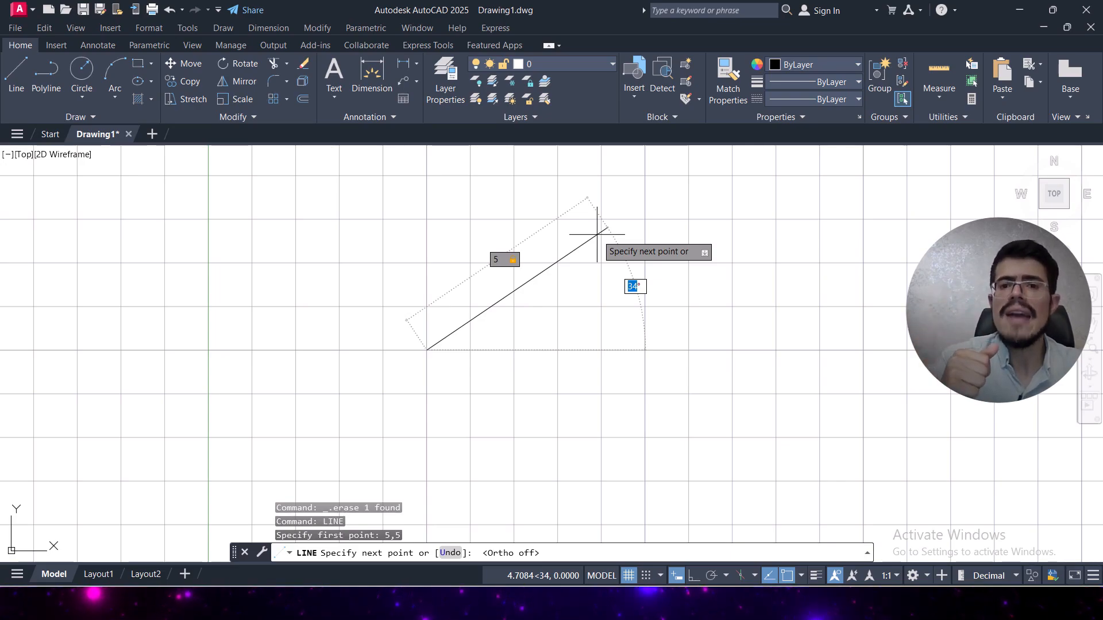
type("45")
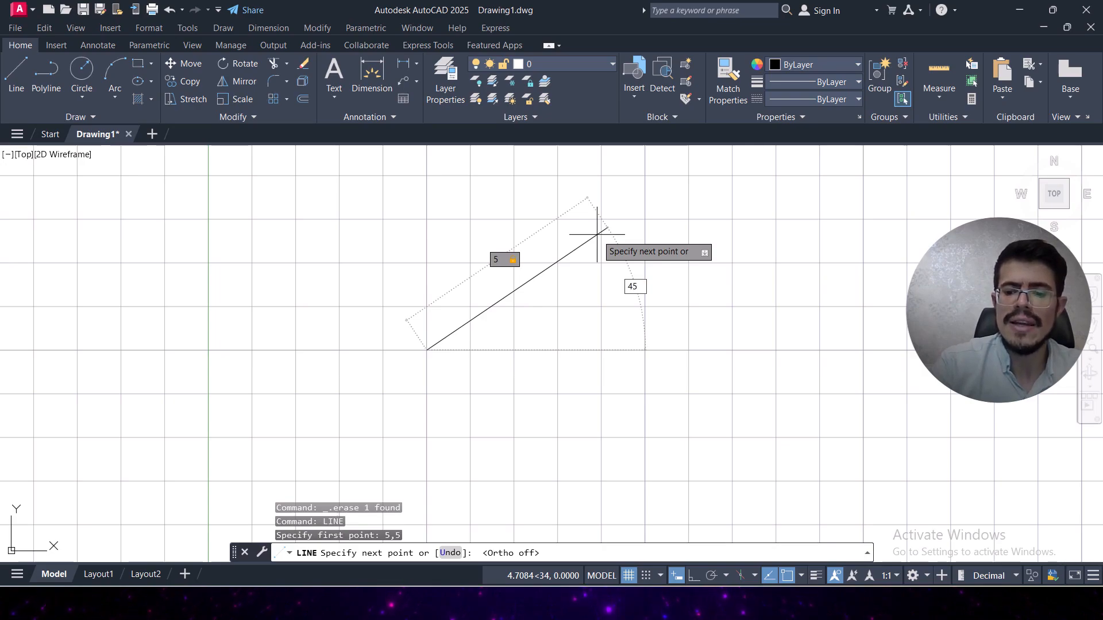
key("Return")
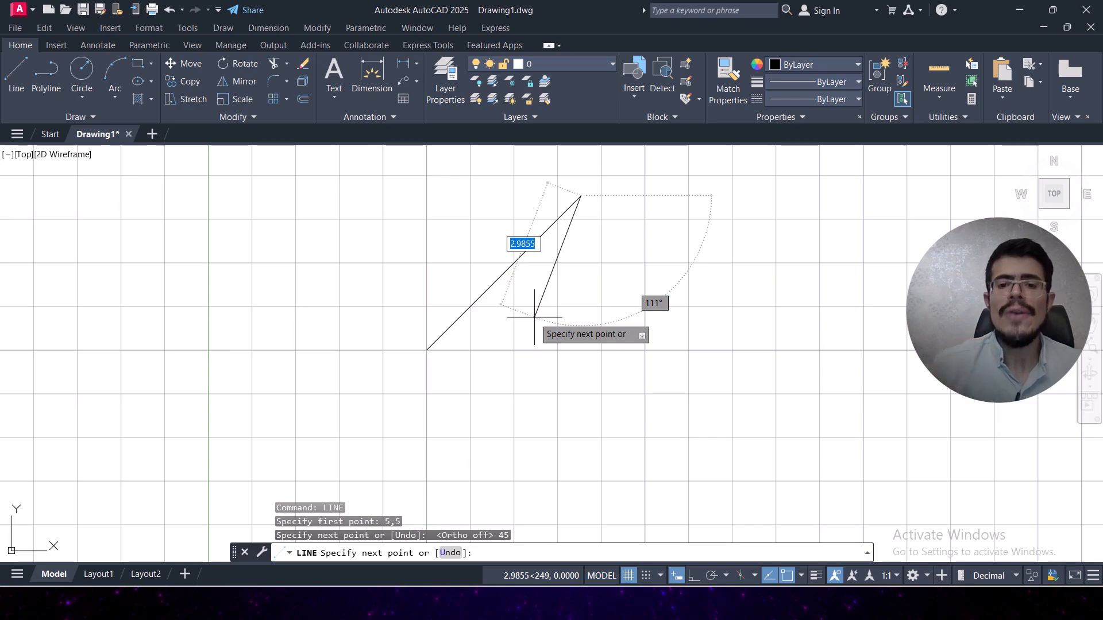
Add a second segment 3 units long at 30° from the first segment's end and finish the line.
middle_click_drag(655, 258, 615, 377)
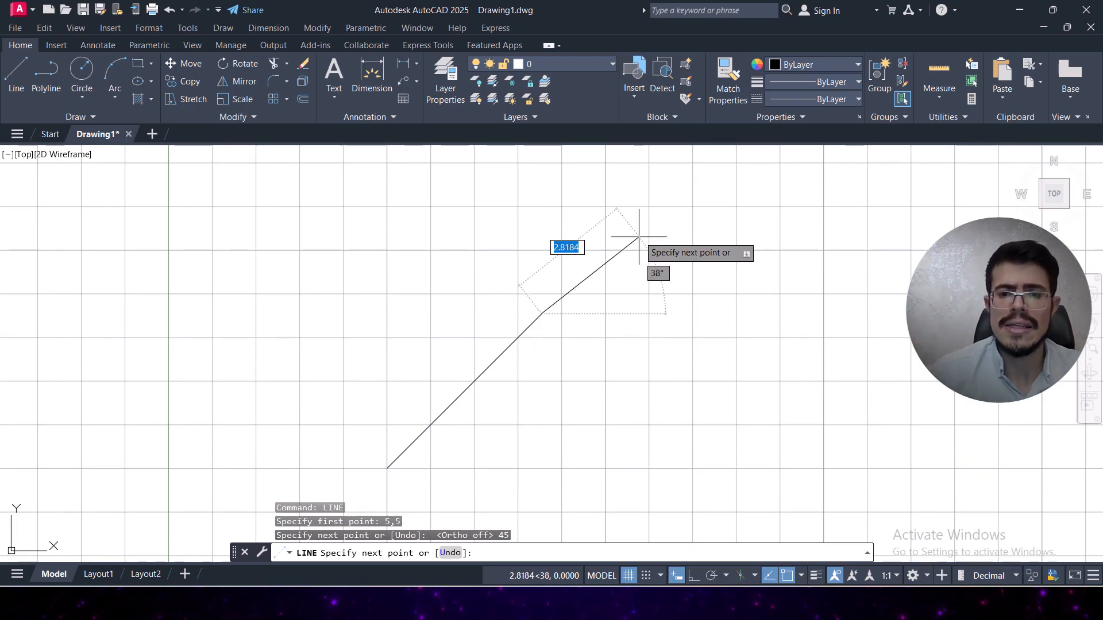
key("BackSpace")
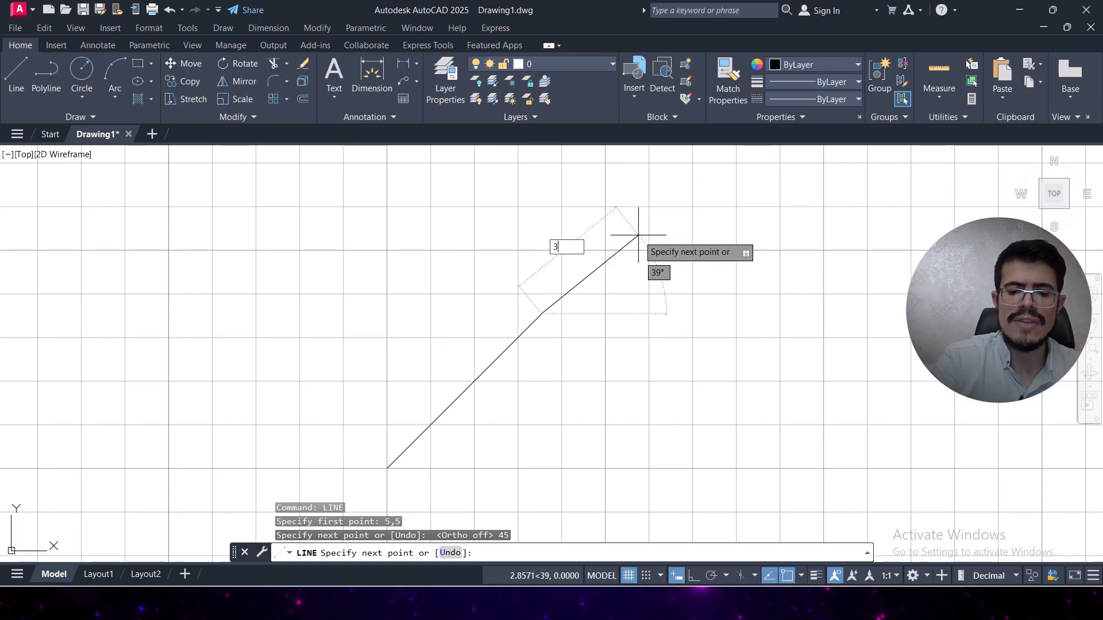
key("Tab")
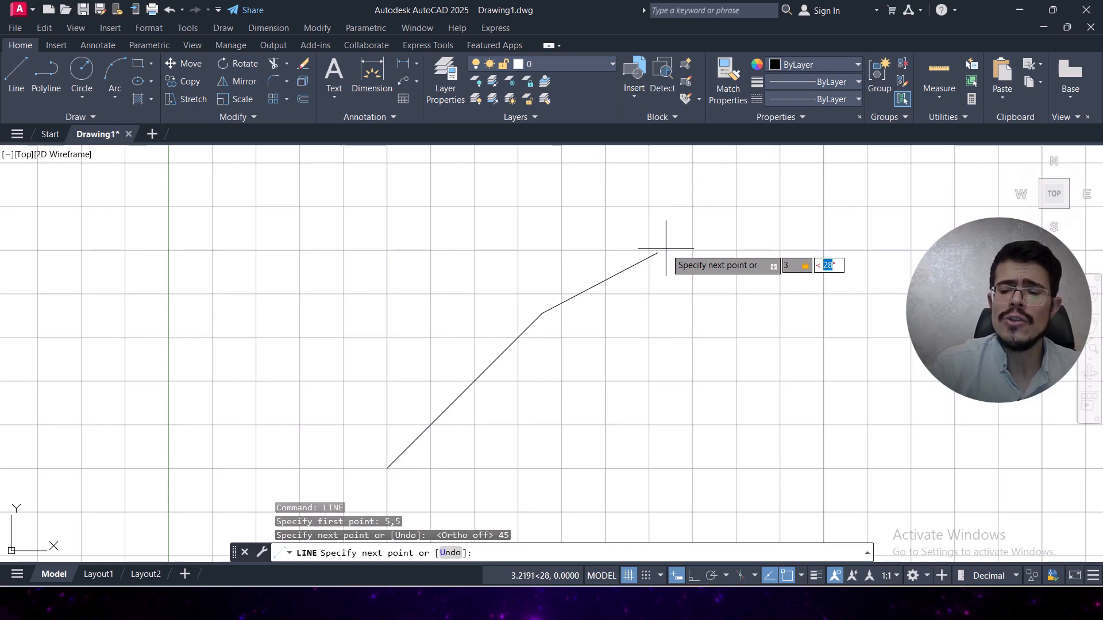
type("30")
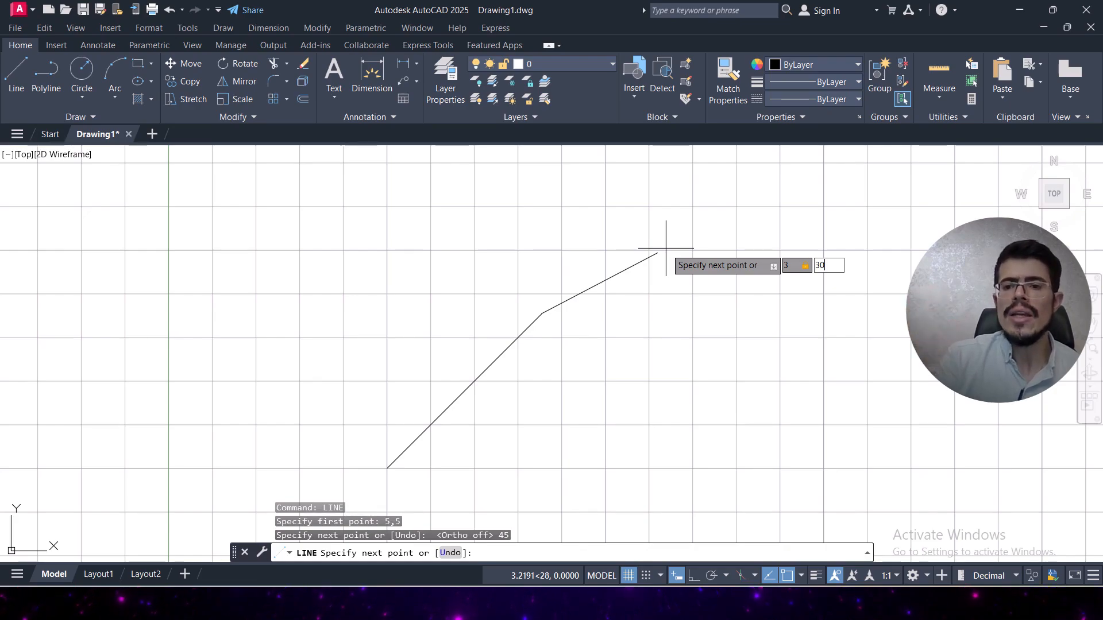
key("Return")
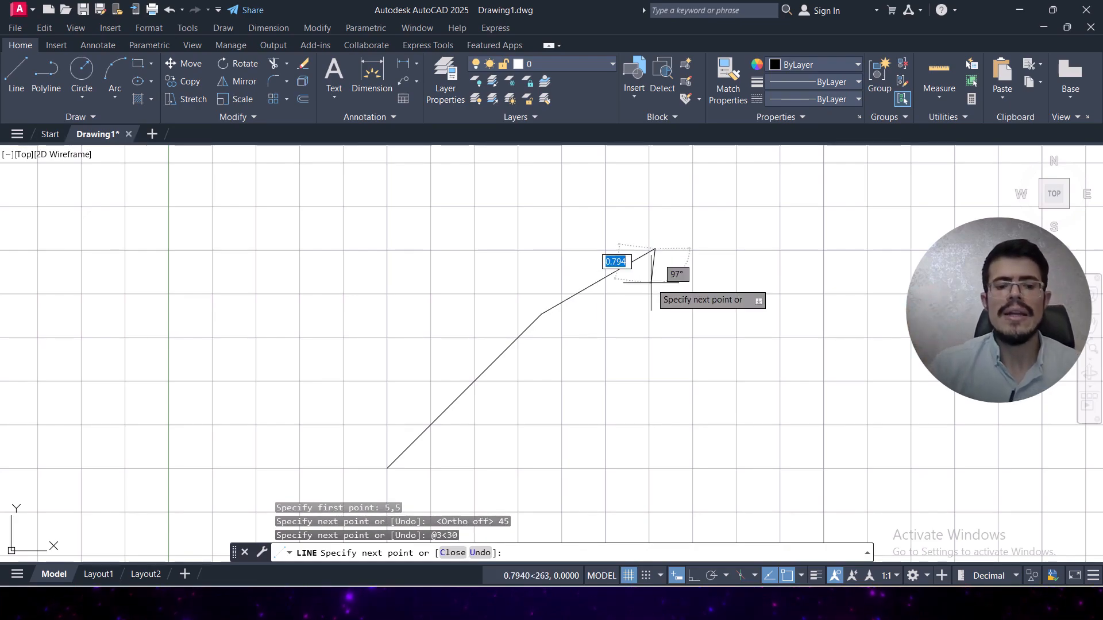
key("Escape")
scroll(592, 344, "up", 2)
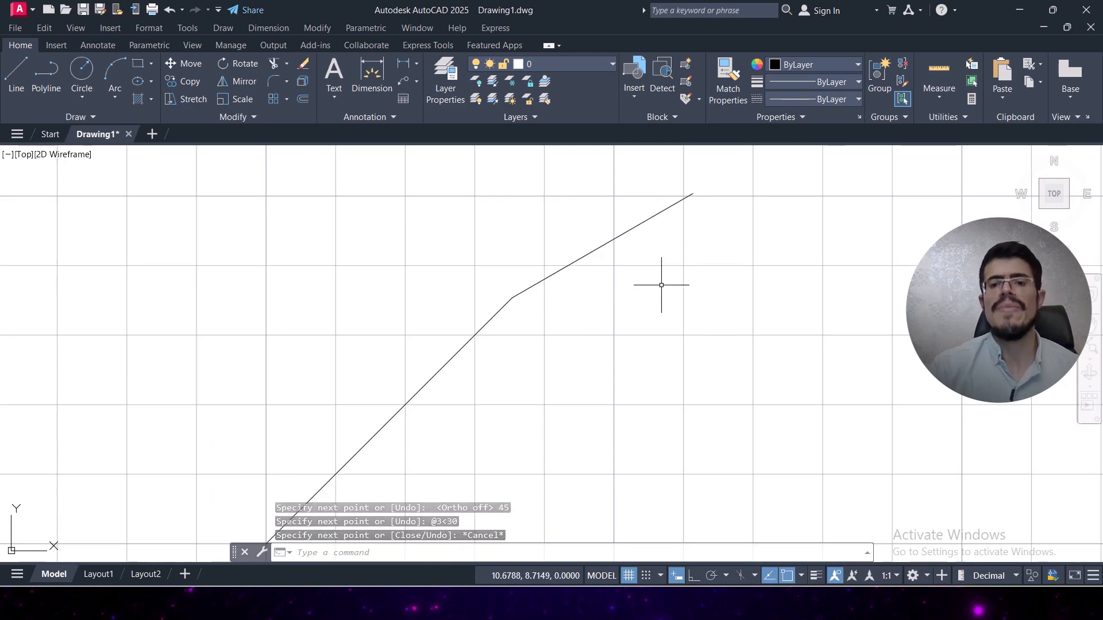
scroll(661, 285, "down", 2)
middle_click_drag(672, 283, 581, 291)
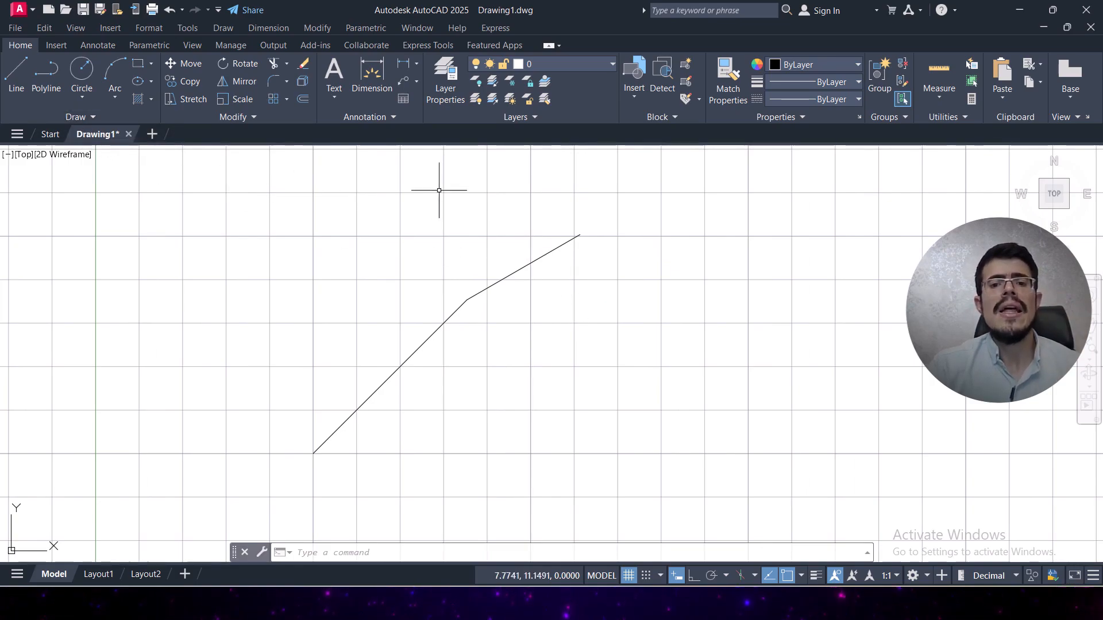
Draw a separate line 10 units long at -45°, starting about 3.8 units horizontally to the right of the second segment's endpoint.
left_click(13, 79)
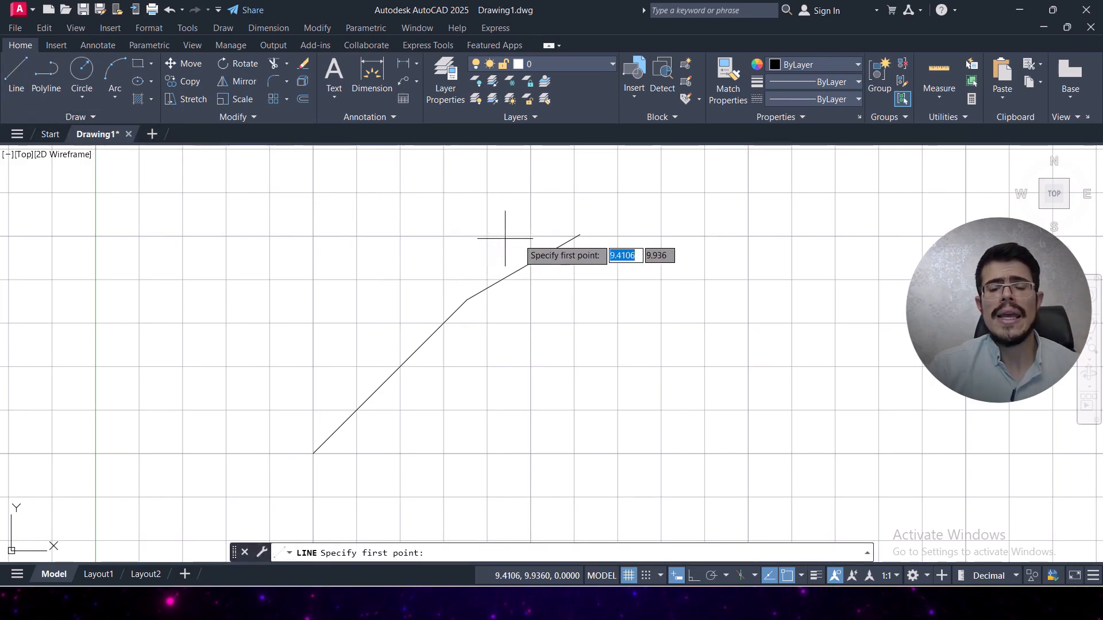
middle_click_drag(697, 249, 427, 371)
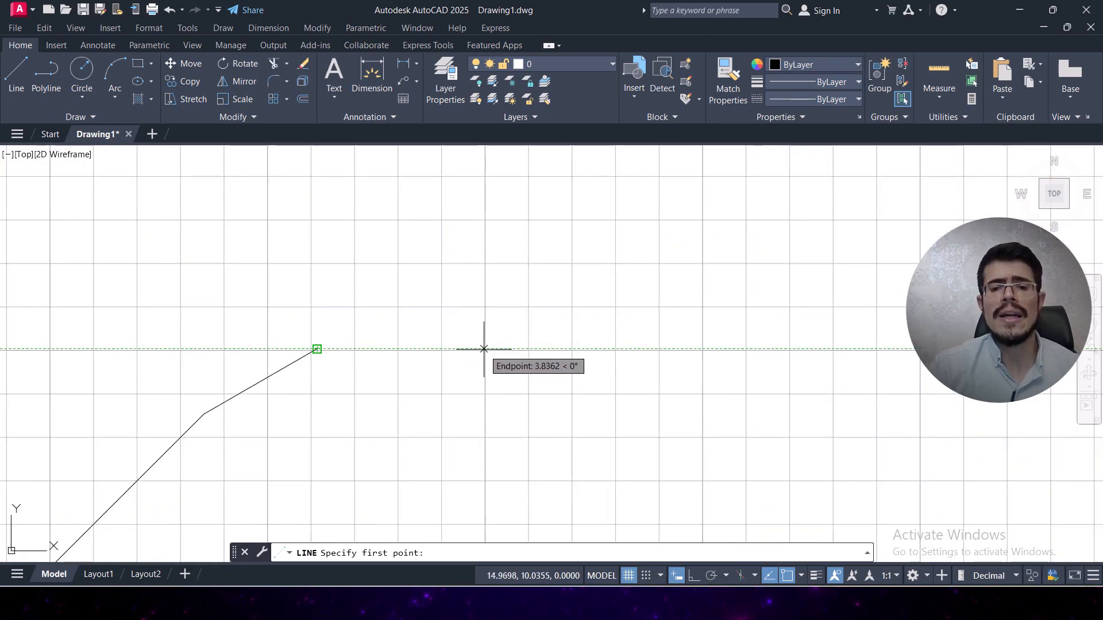
left_click(484, 349)
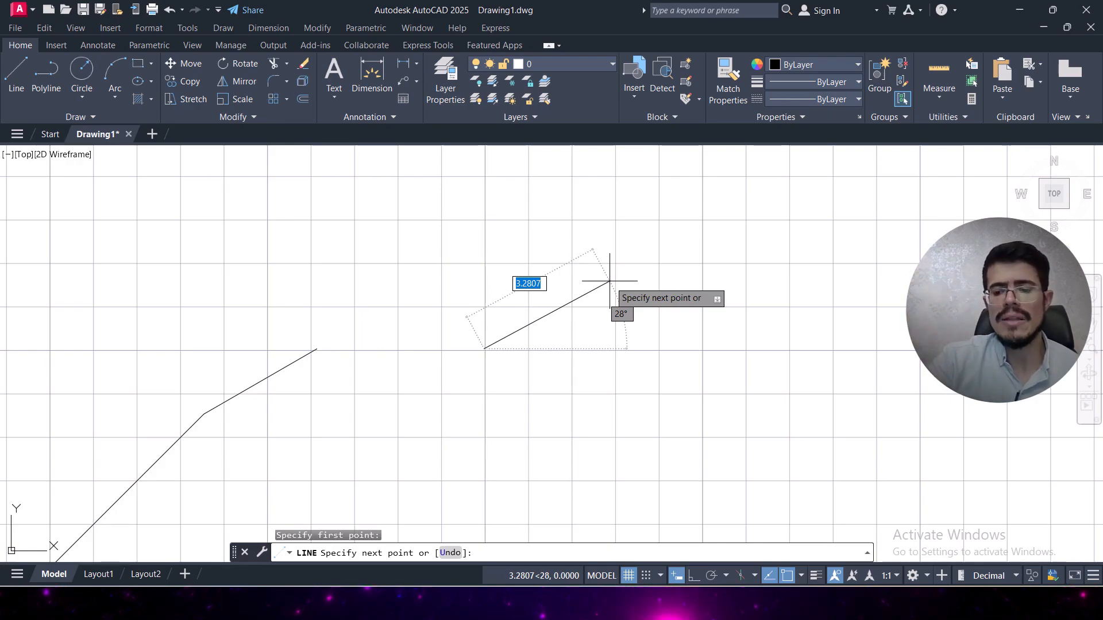
type("10")
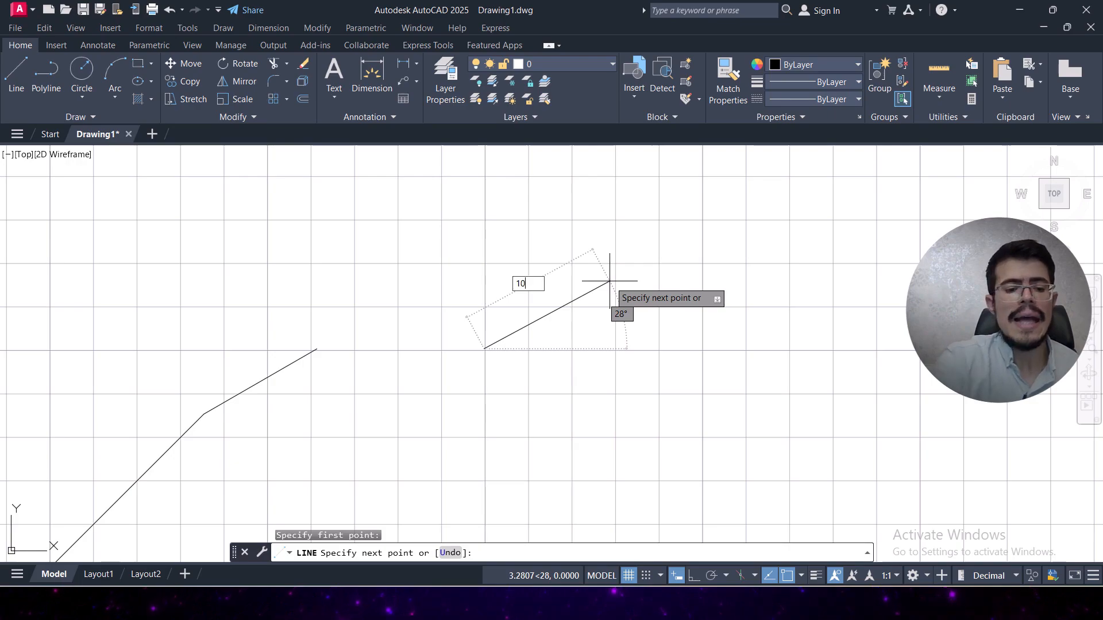
key("Tab")
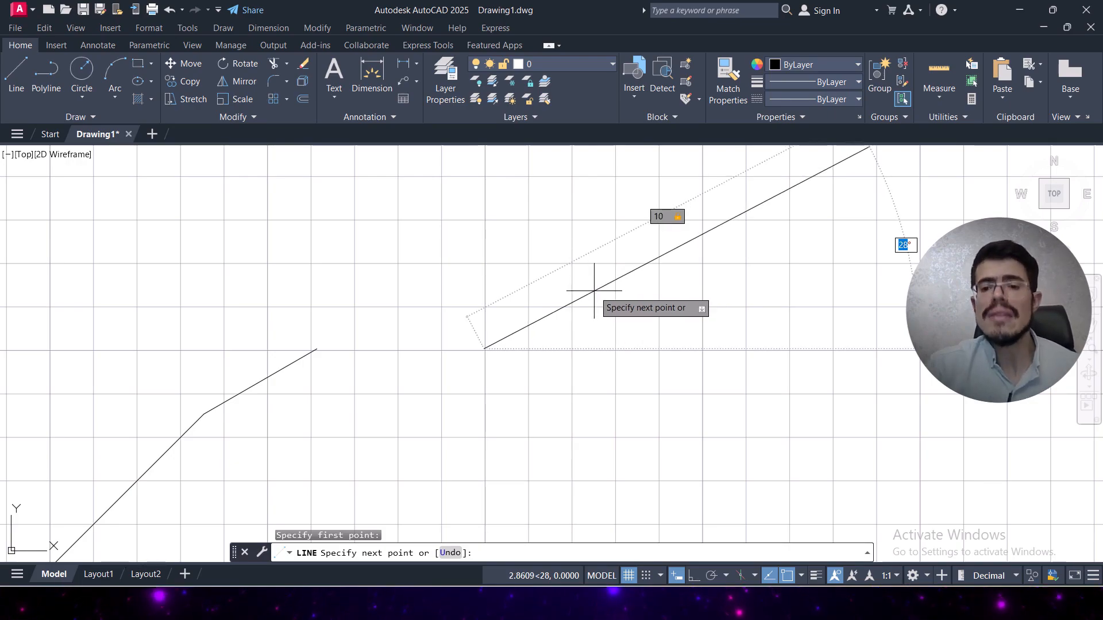
mouse_move(594, 290)
middle_mouse_down()
mouse_move(519, 284)
mouse_move(510, 270)
middle_mouse_up()
scroll(508, 276, "down", 2)
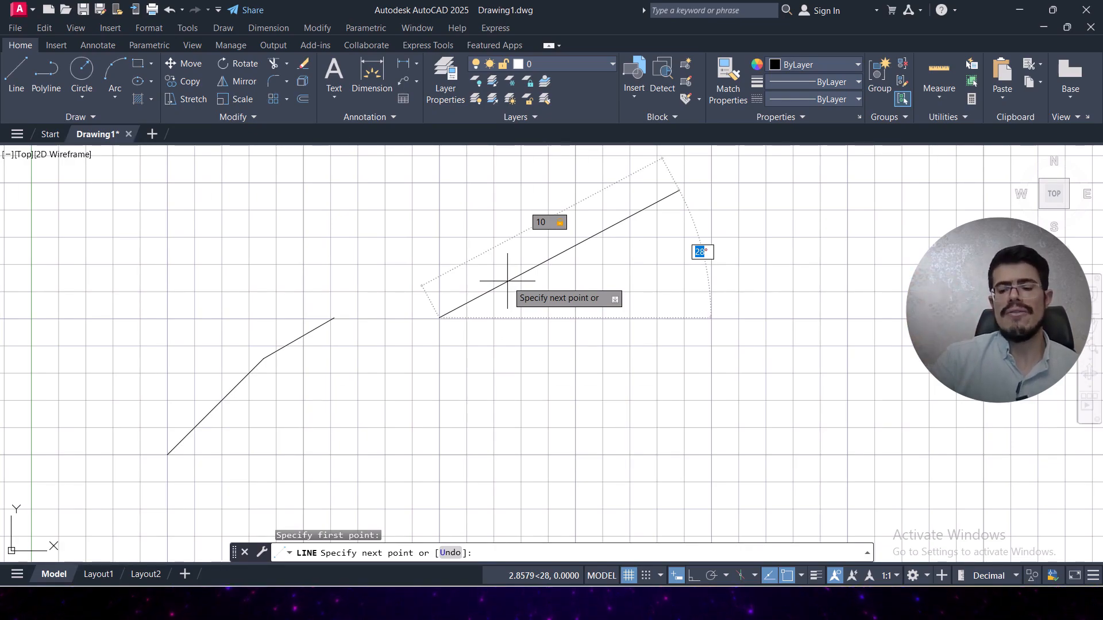
type("-45")
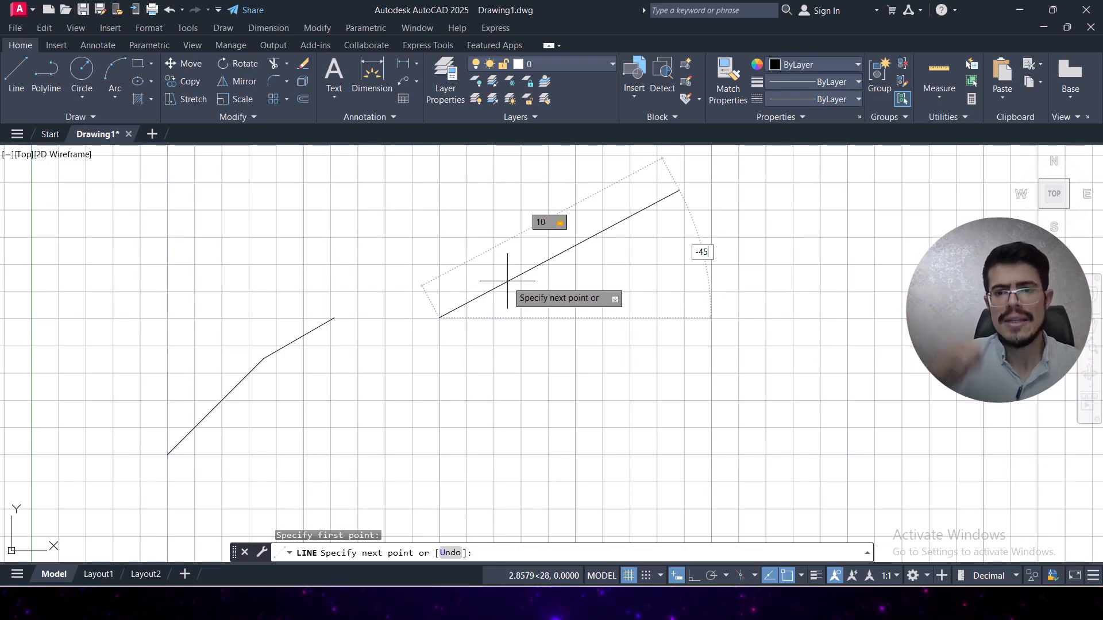
key("Return")
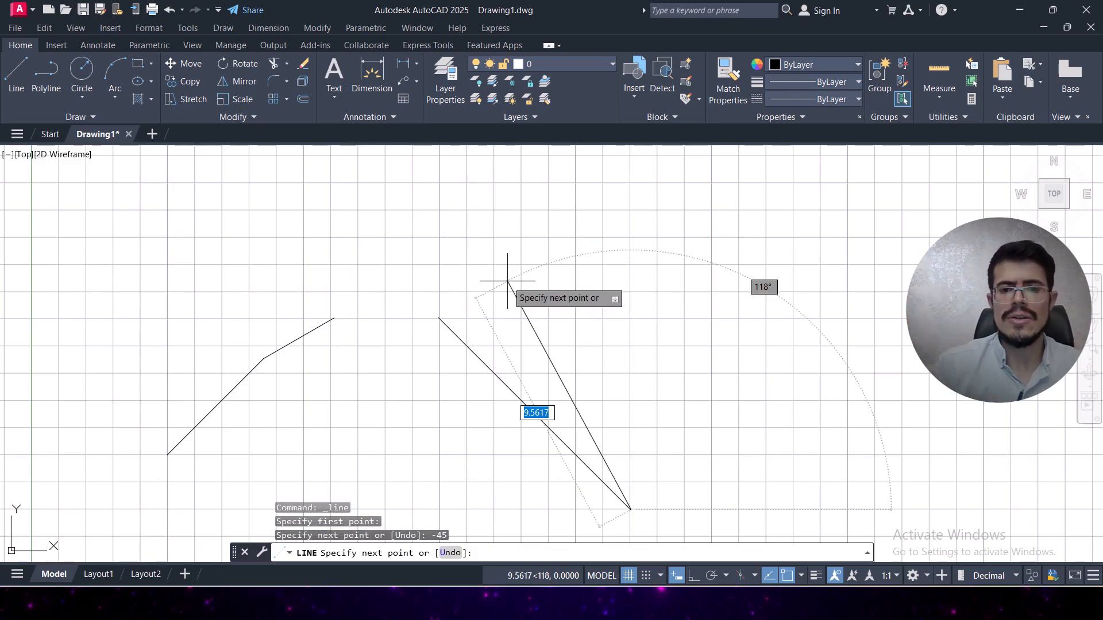
middle_click_drag(593, 424, 574, 325)
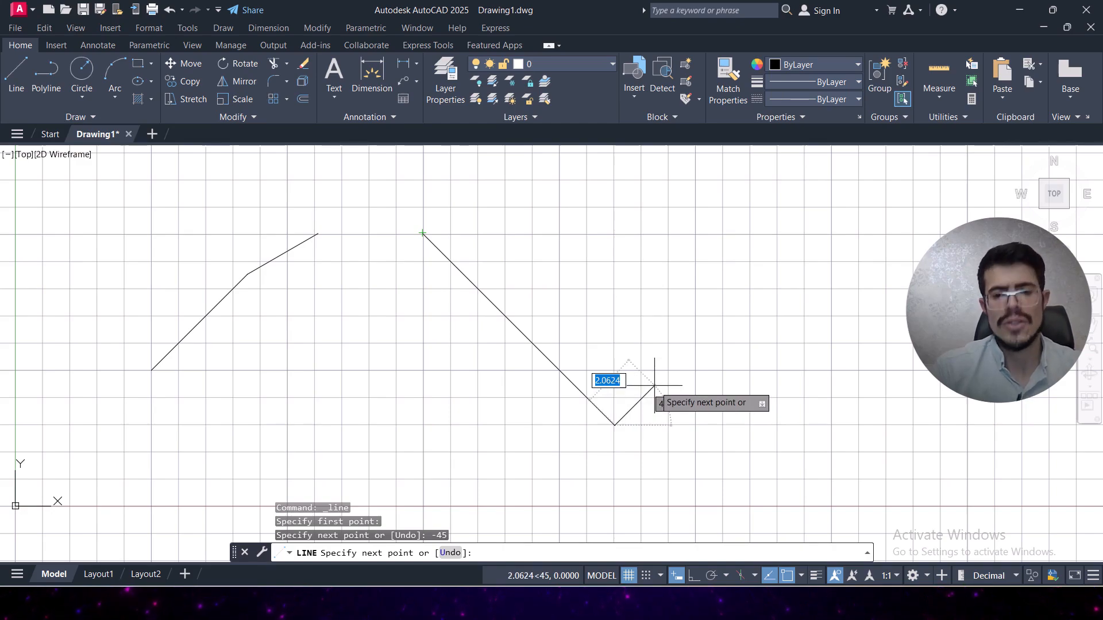
key("Return")
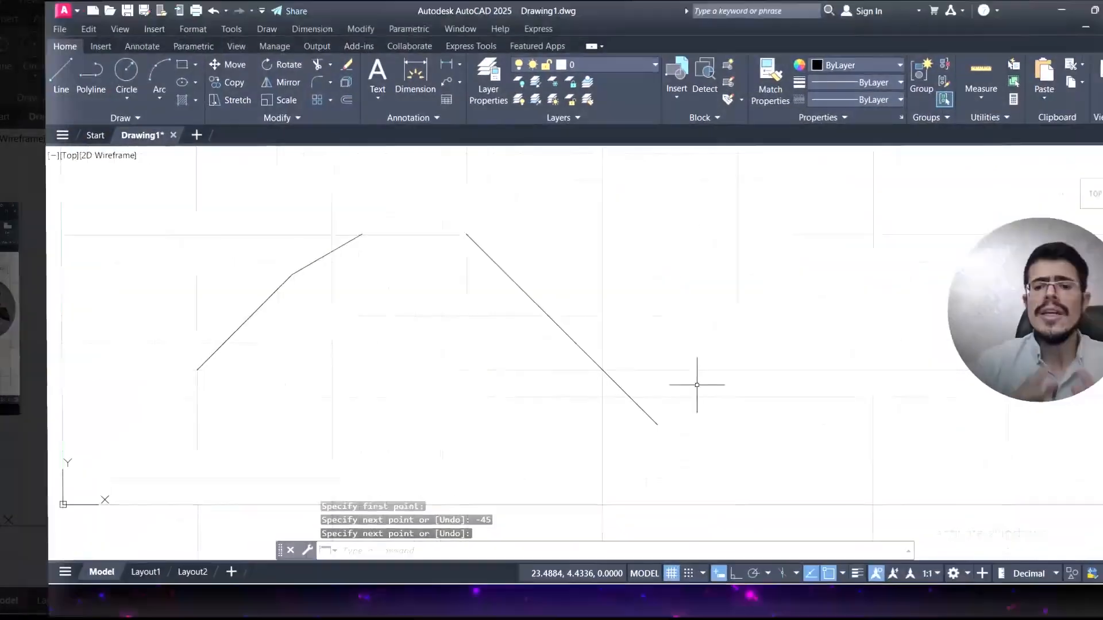